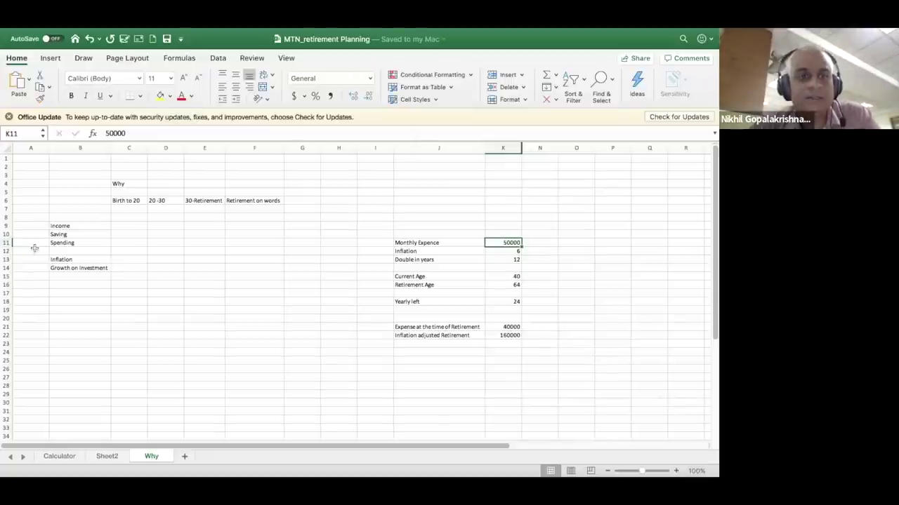
Review the Why title and the four life-stage headings from Birth to 20 through Retirement on words.
{"action": "left_click", "coordinate": [133, 186]}
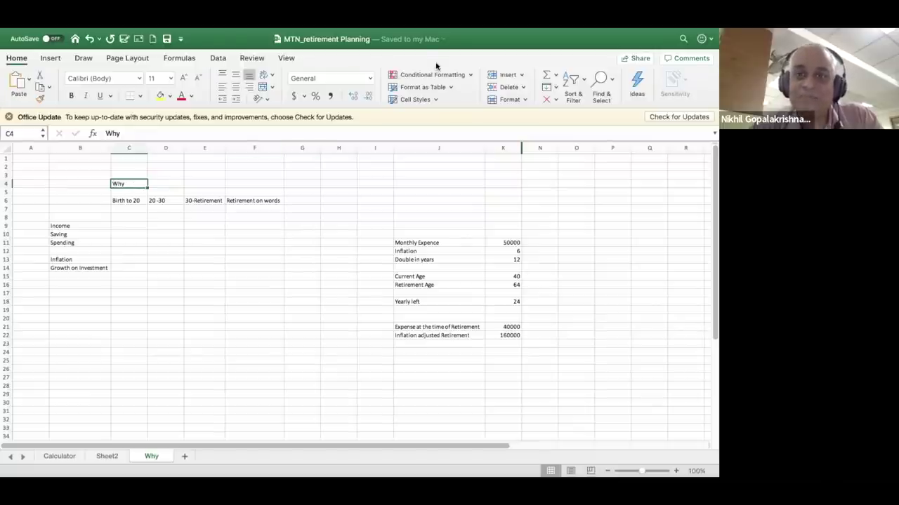
{"action": "left_click", "coordinate": [140, 201]}
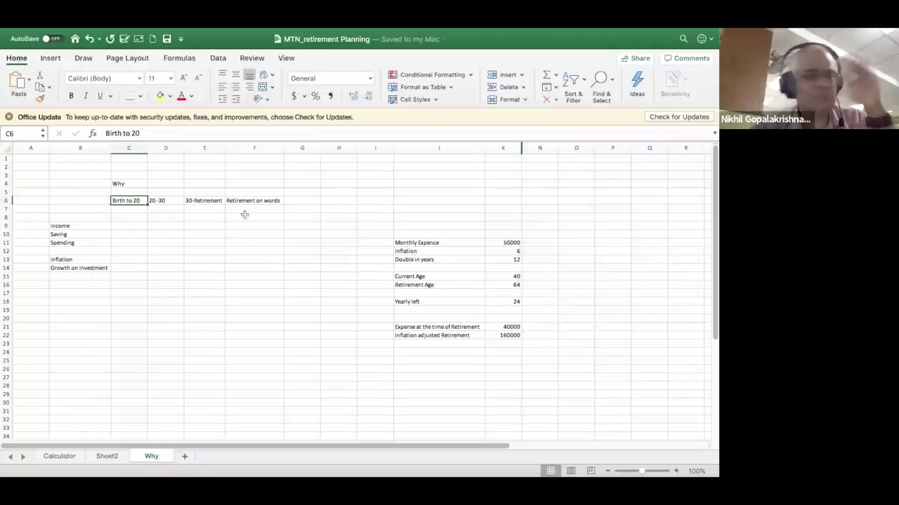
{"action": "left_click", "coordinate": [163, 201]}
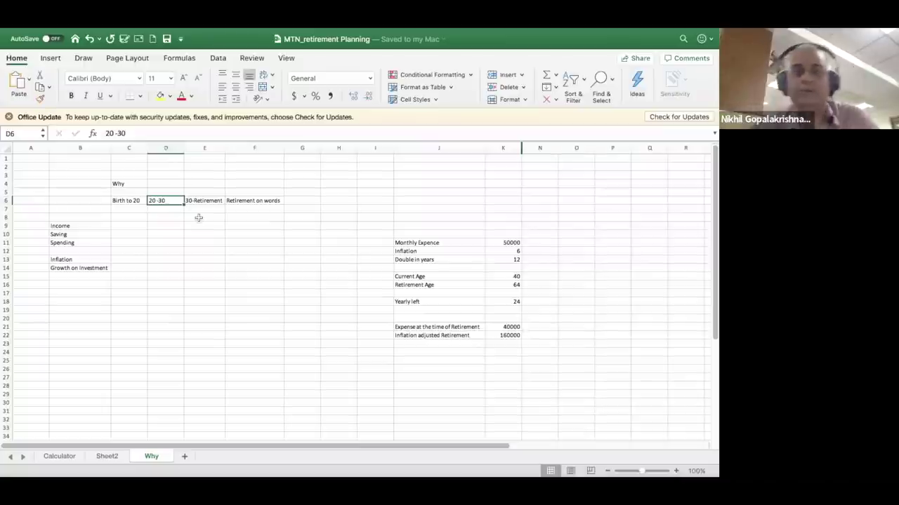
{"action": "left_click", "coordinate": [203, 201]}
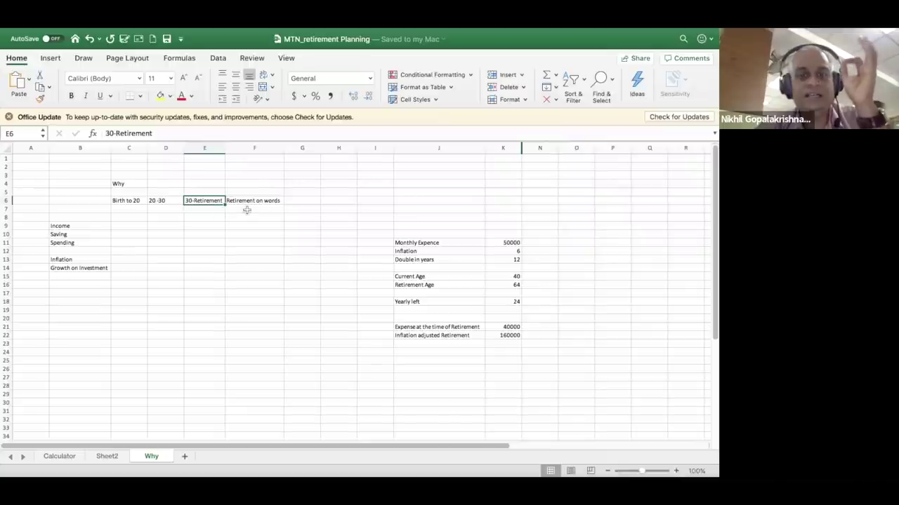
{"action": "left_click", "coordinate": [270, 201]}
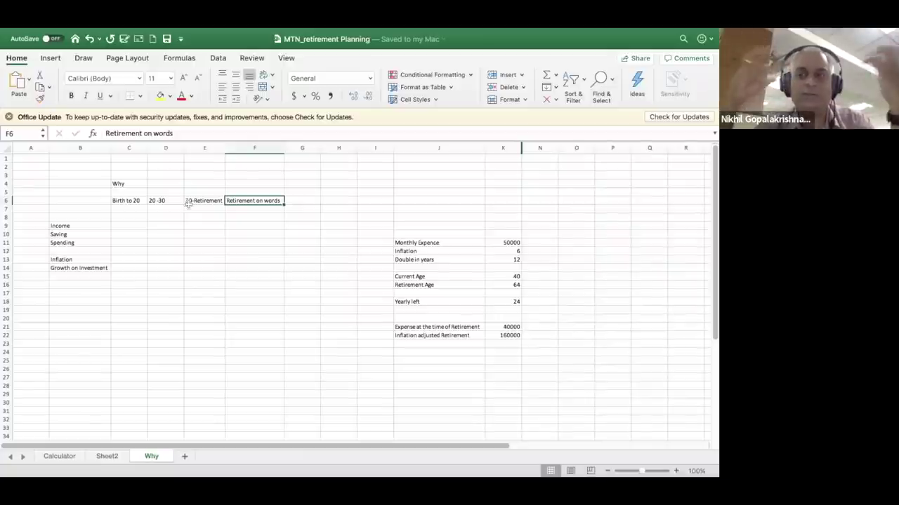
Fill the Income row across the four life stages with 0, yes, Major and No.
{"action": "left_click", "coordinate": [122, 223]}
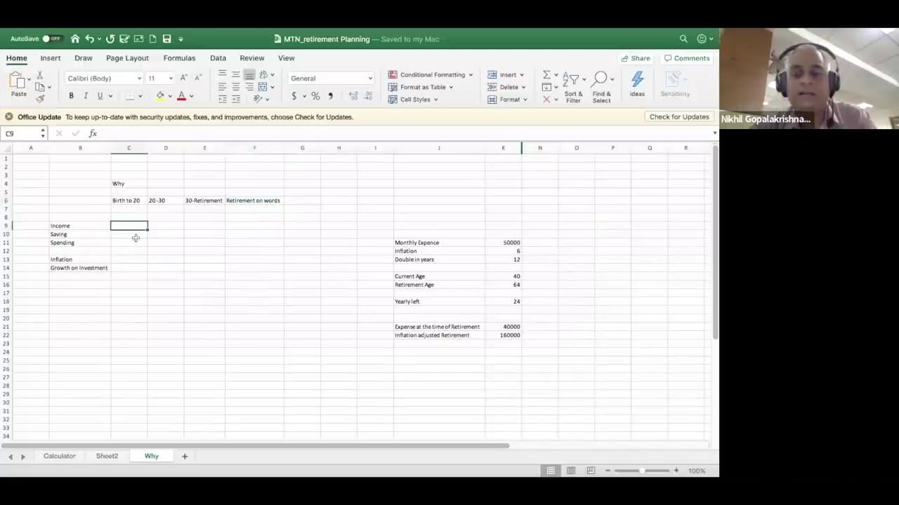
{"action": "type", "text": "0"}
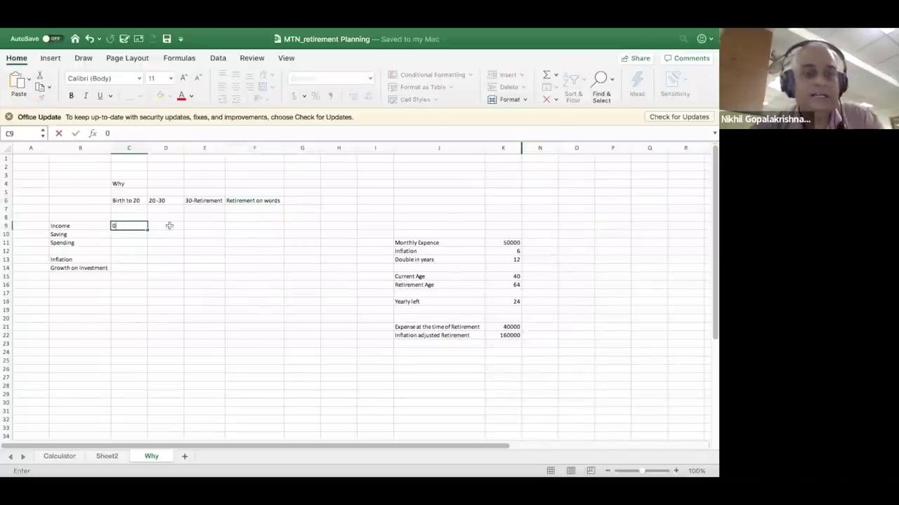
{"action": "left_click", "coordinate": [168, 225]}
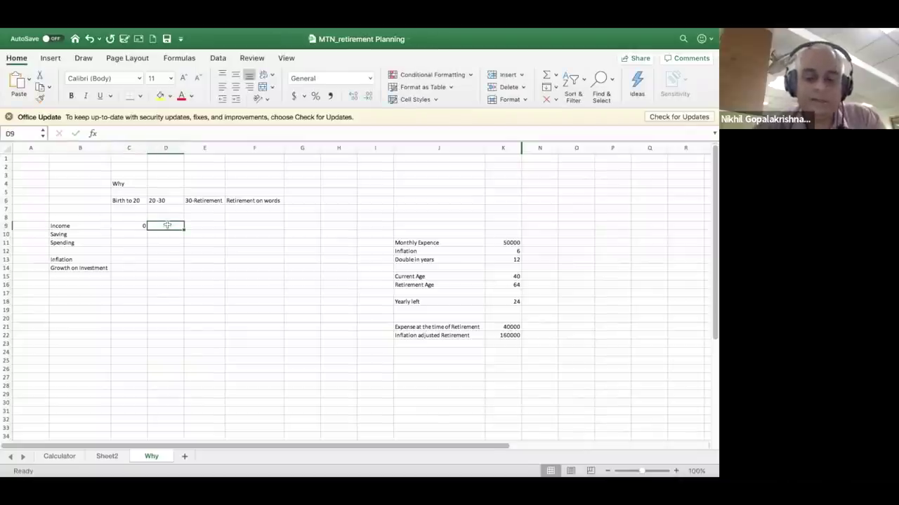
{"action": "type", "text": "ye"}
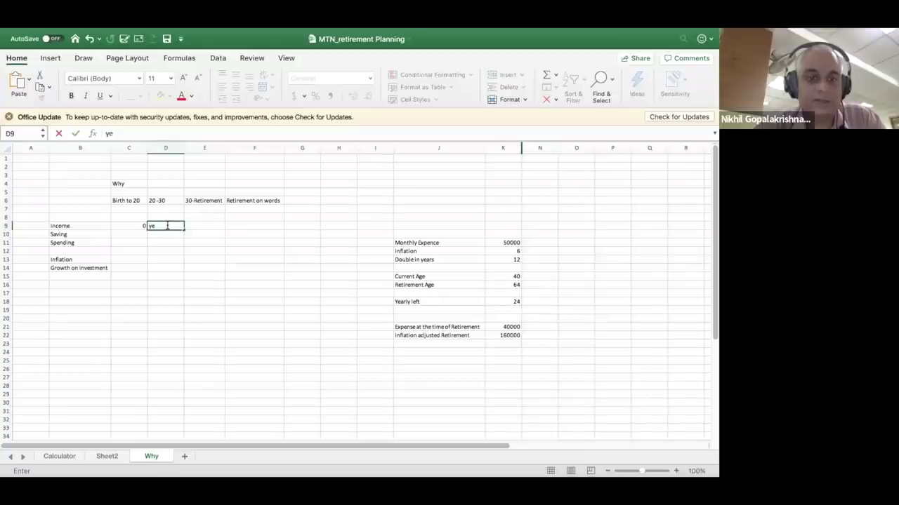
{"action": "type", "text": "s"}
{"action": "left_click", "coordinate": [197, 225]}
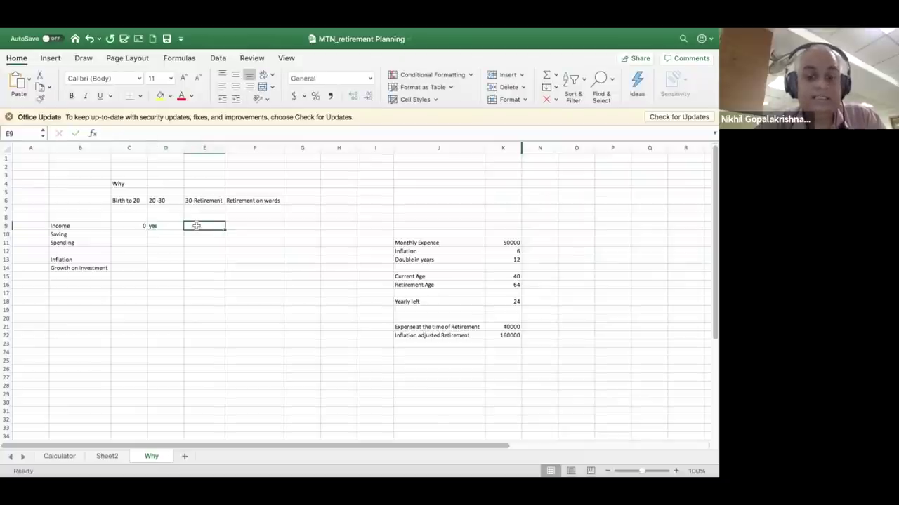
{"action": "type", "text": "Major"}
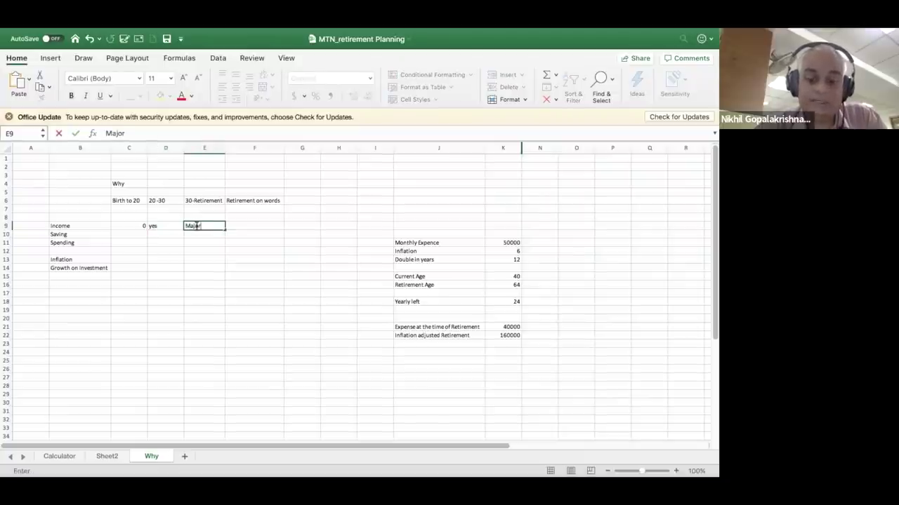
{"action": "left_click", "coordinate": [246, 227]}
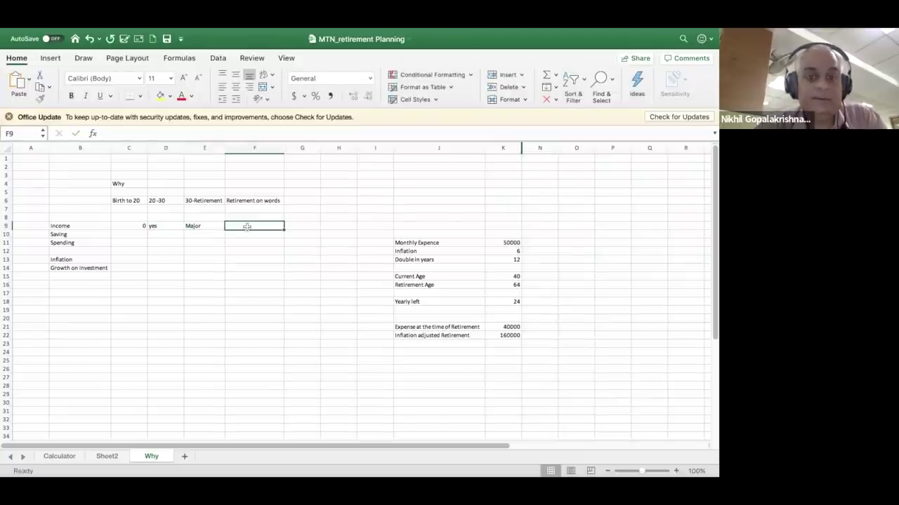
{"action": "type", "text": "No"}
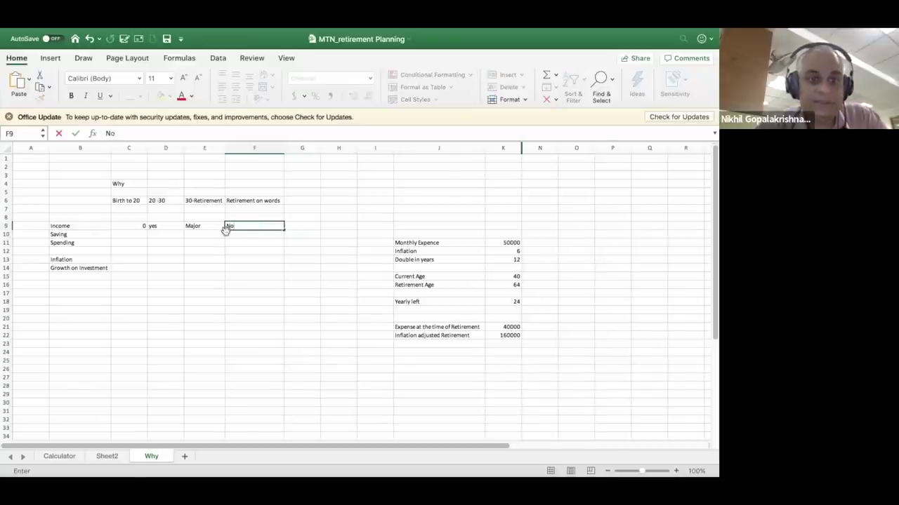
Fill the Saving row across the four life stages with 0, yes, yes and no.
{"action": "left_click", "coordinate": [127, 235]}
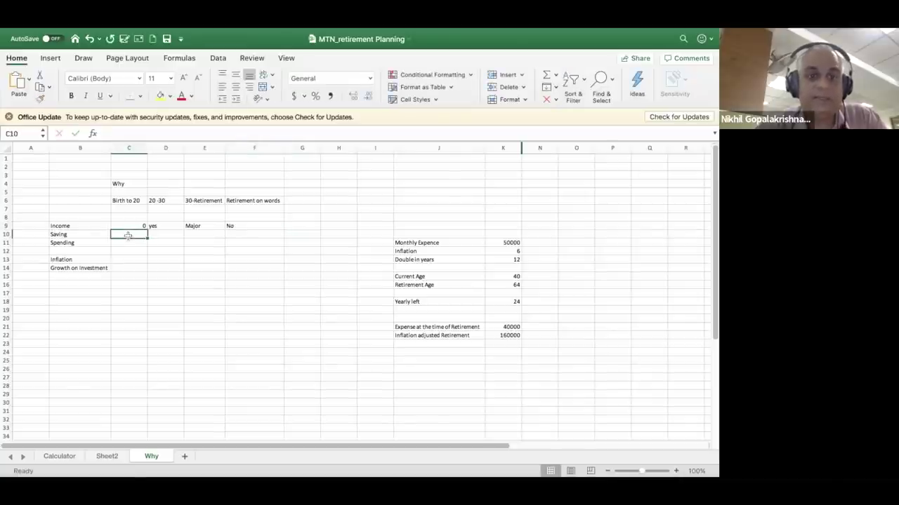
{"action": "type", "text": "0"}
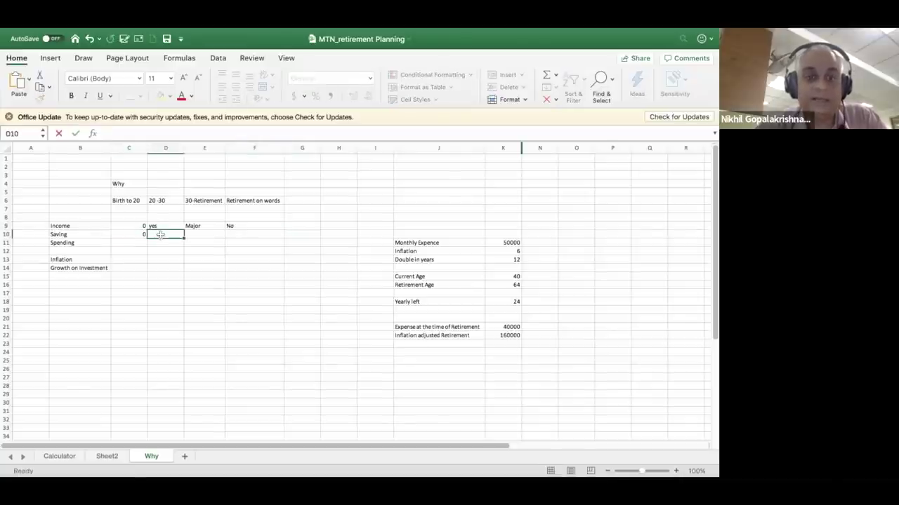
{"action": "left_click", "coordinate": [161, 236]}
{"action": "type", "text": "yes"}
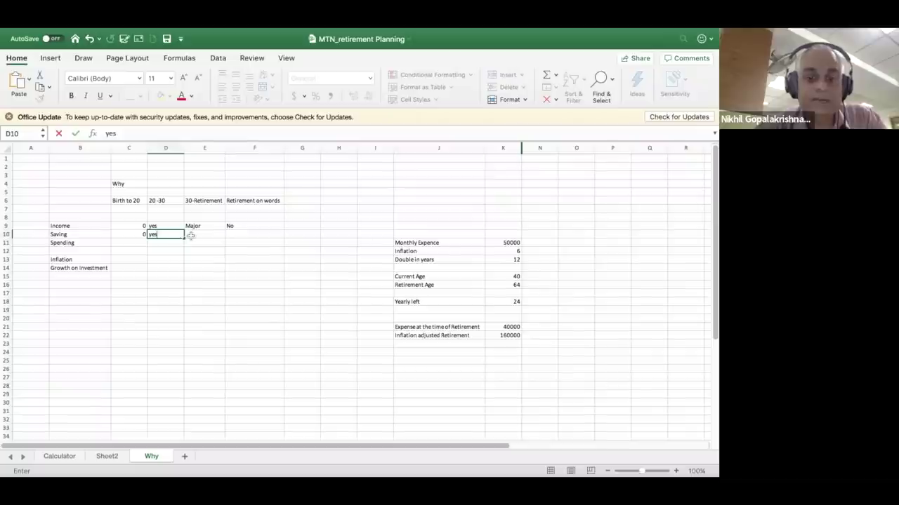
{"action": "left_click", "coordinate": [190, 235]}
{"action": "type", "text": "yes"}
{"action": "left_click", "coordinate": [242, 232]}
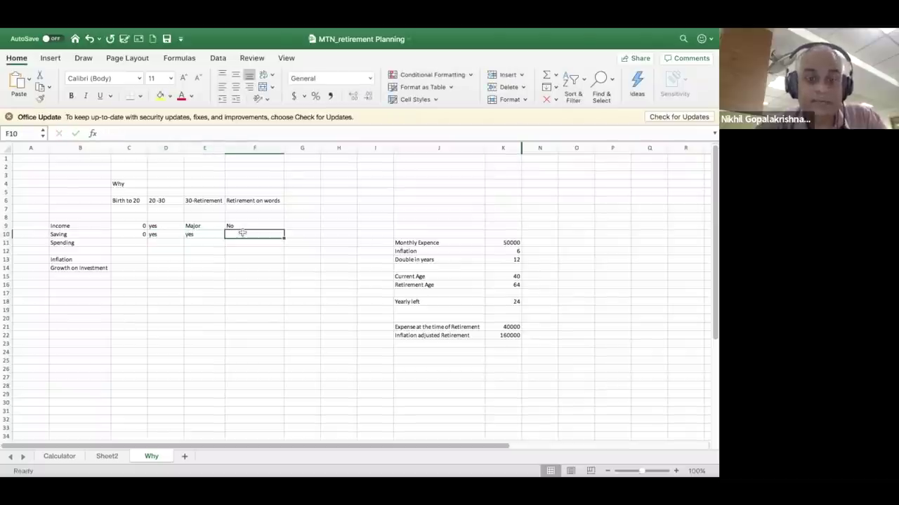
{"action": "type", "text": "no"}
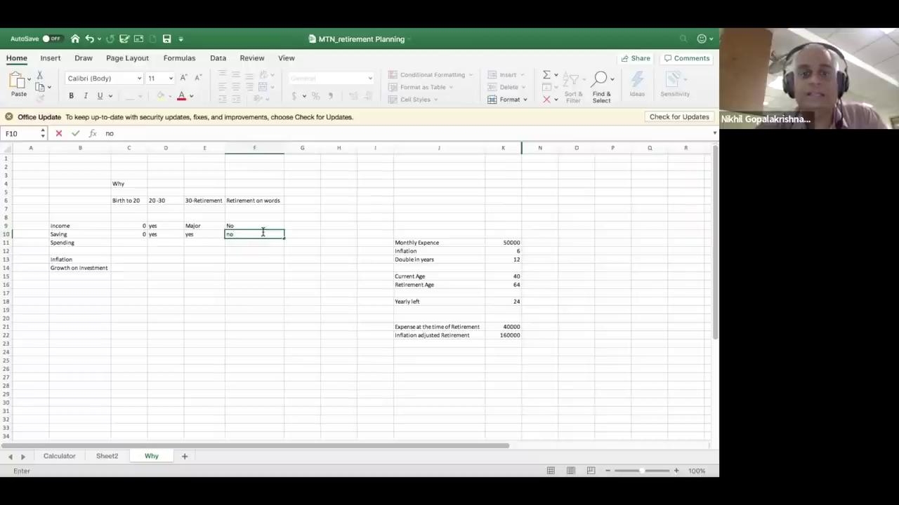
{"action": "key", "text": "Return"}
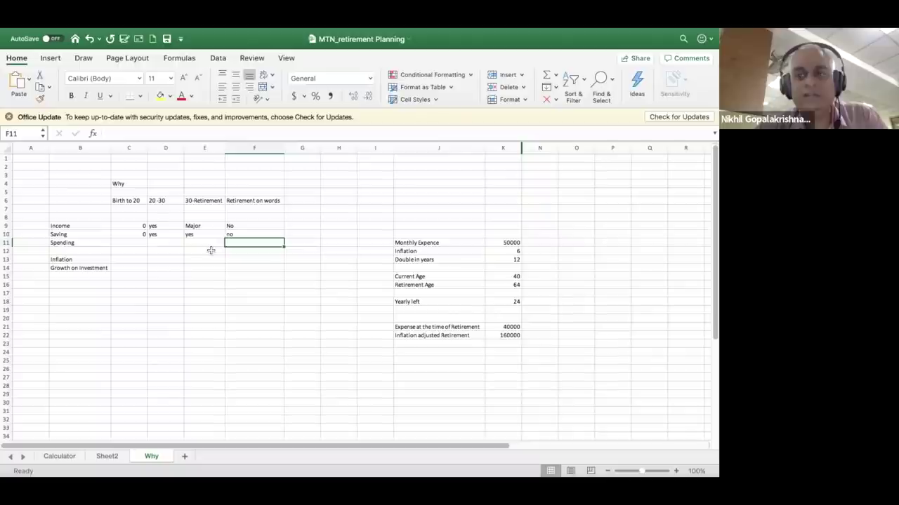
Change the Saving entry under Retirement on words to yes.
{"action": "left_click", "coordinate": [244, 236]}
{"action": "type", "text": "s"}
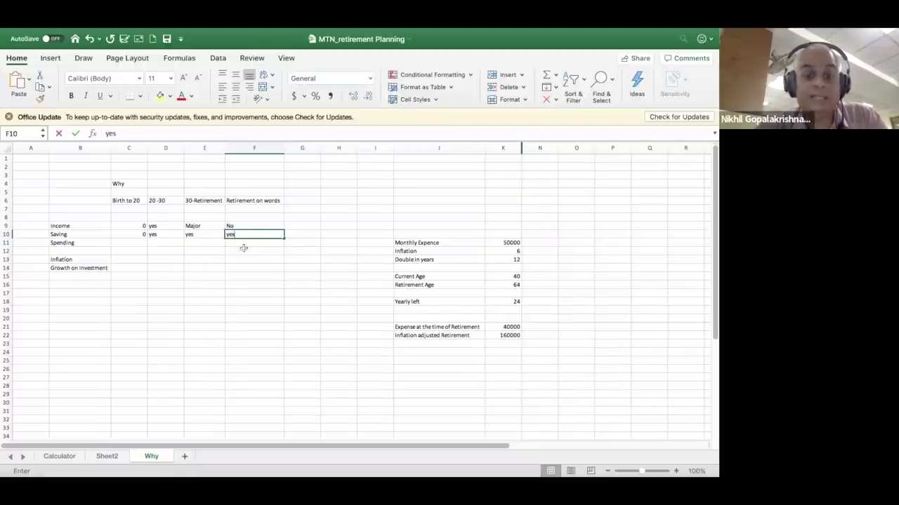
{"action": "key", "text": "Return"}
Enter yes in the Spending row for all four life stages.
{"action": "left_click", "coordinate": [137, 237]}
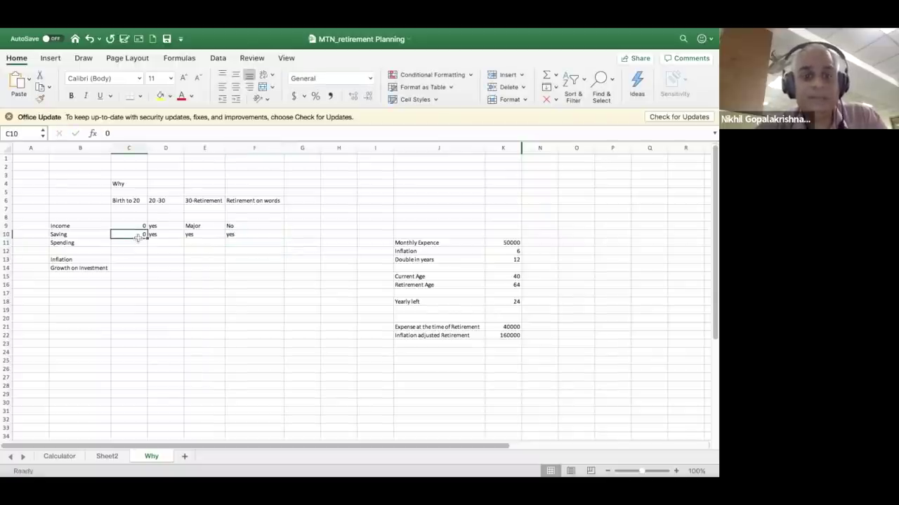
{"action": "left_click", "coordinate": [137, 243]}
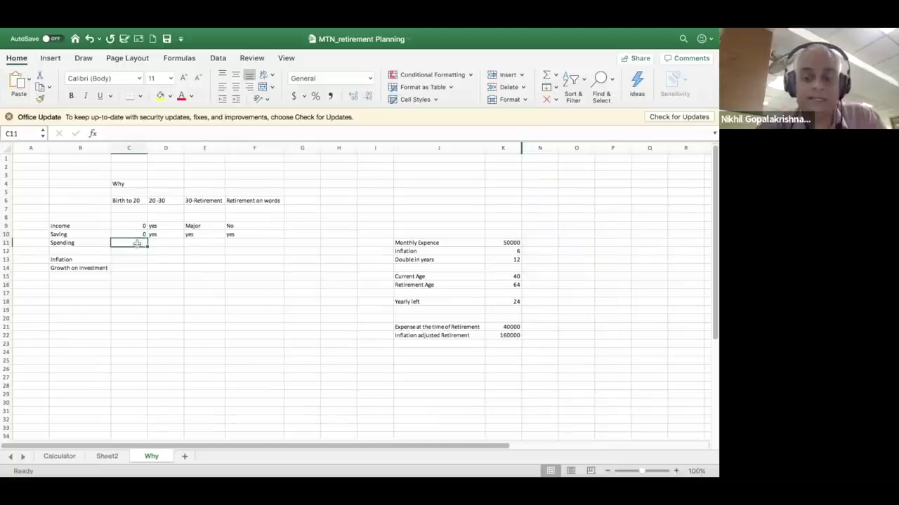
{"action": "type", "text": "yes"}
{"action": "double_click", "coordinate": [164, 241]}
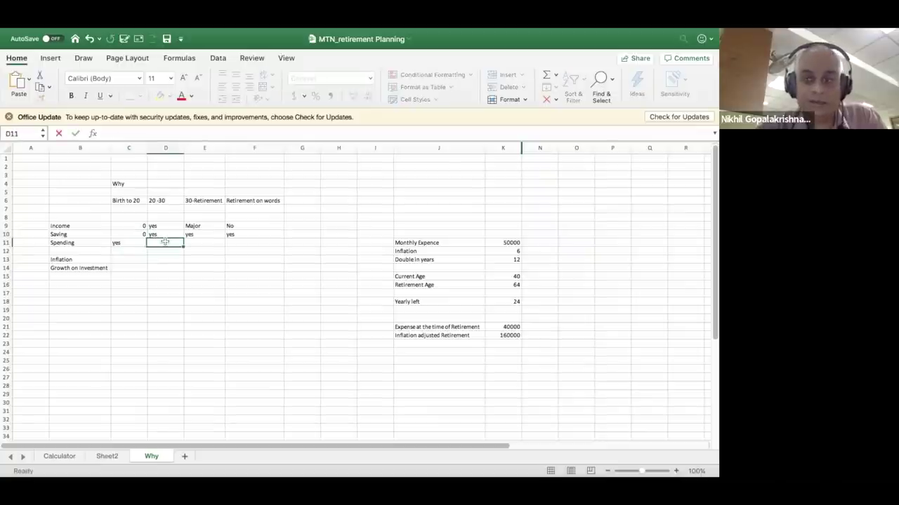
{"action": "type", "text": "yes"}
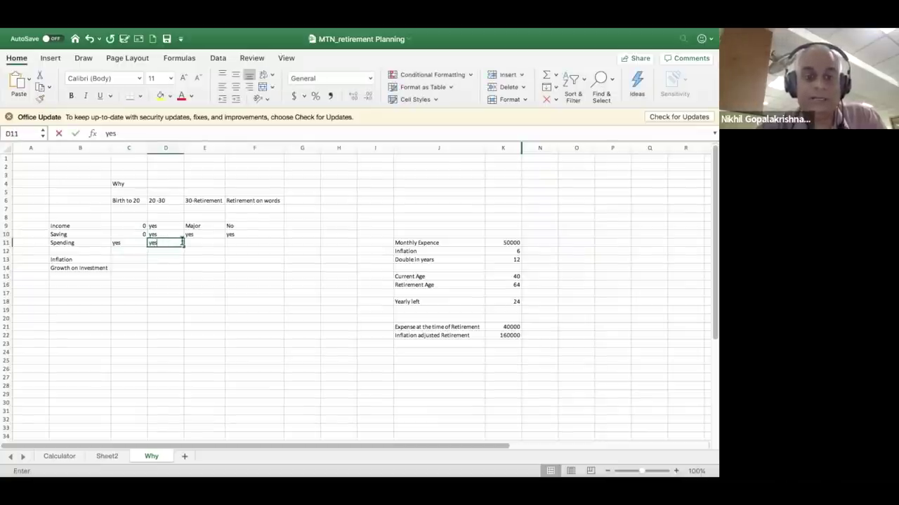
{"action": "left_click", "coordinate": [192, 243]}
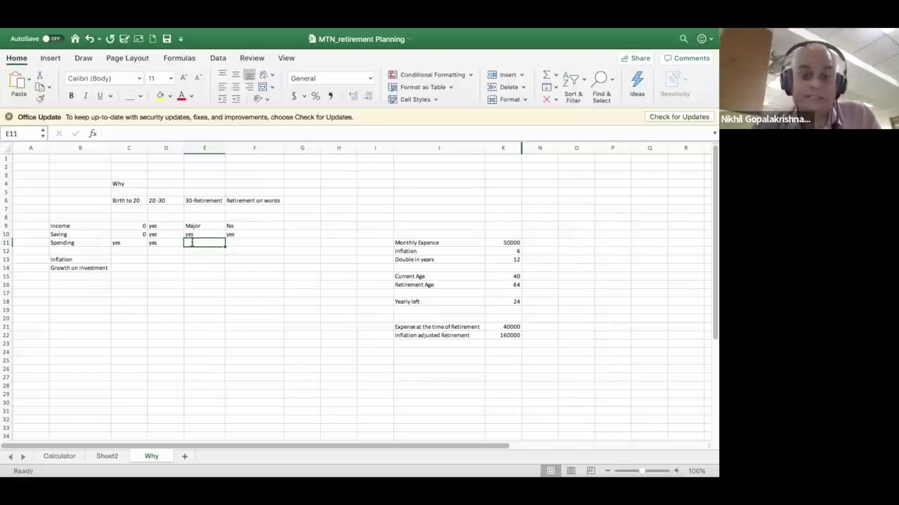
{"action": "type", "text": "yes"}
{"action": "left_click", "coordinate": [250, 243]}
{"action": "left_click", "coordinate": [249, 248]}
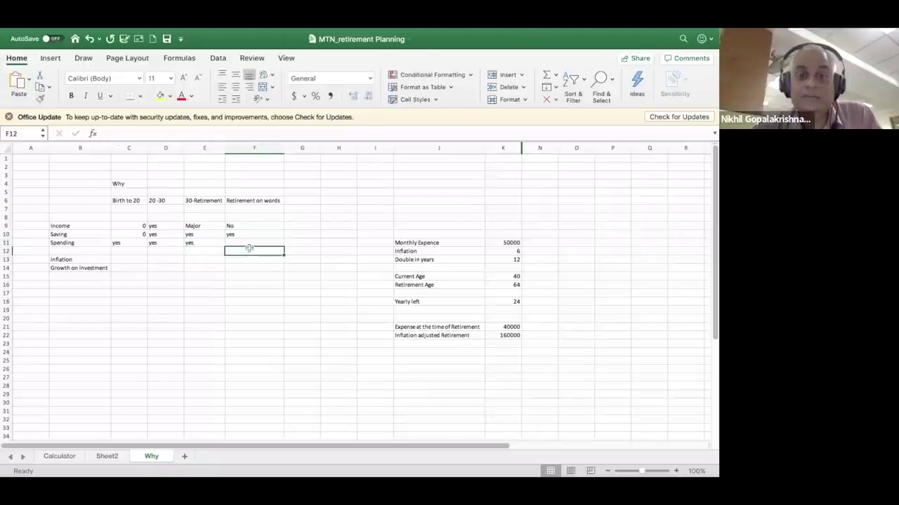
{"action": "left_click", "coordinate": [249, 242]}
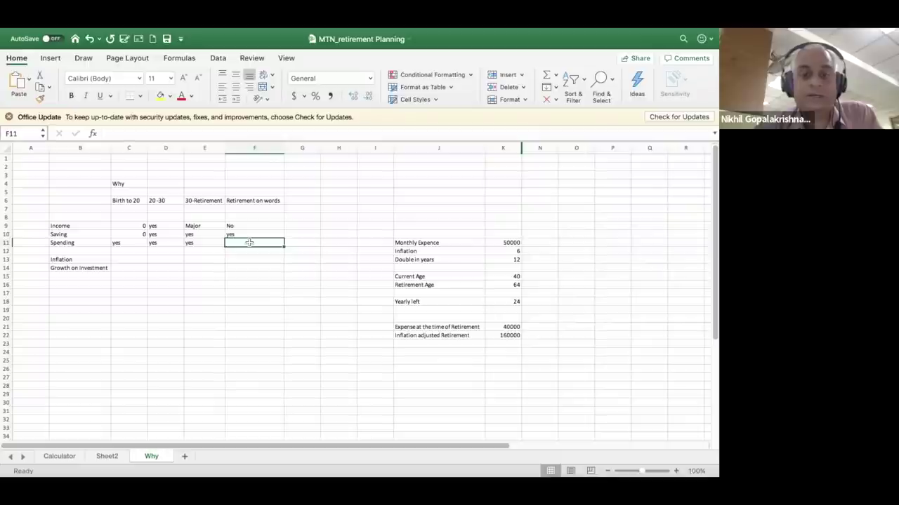
{"action": "type", "text": "yes"}
{"action": "left_click", "coordinate": [255, 252]}
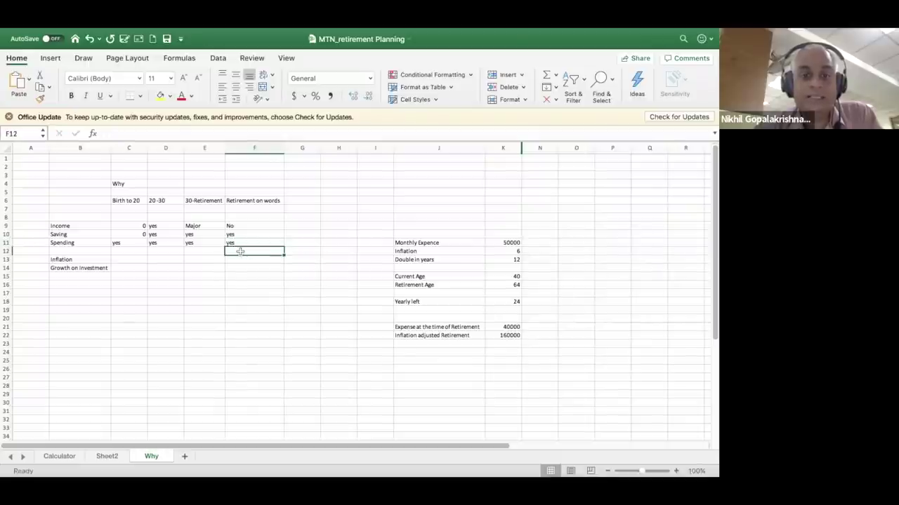
Label the 30-Retirement column Pre and the Retirement on words column Post in the row above their headings.
{"action": "left_click", "coordinate": [207, 192]}
{"action": "type", "text": "O"}
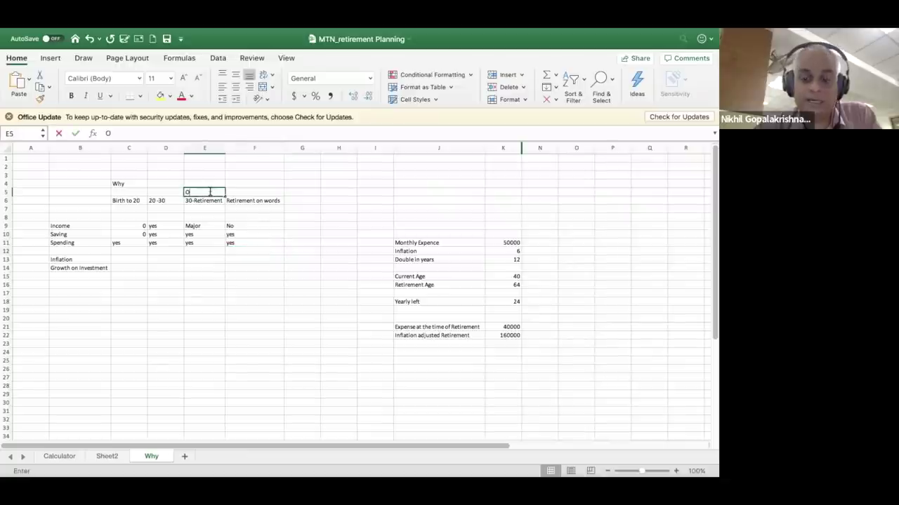
{"action": "key", "text": "BackSpace"}
{"action": "type", "text": "Pre"}
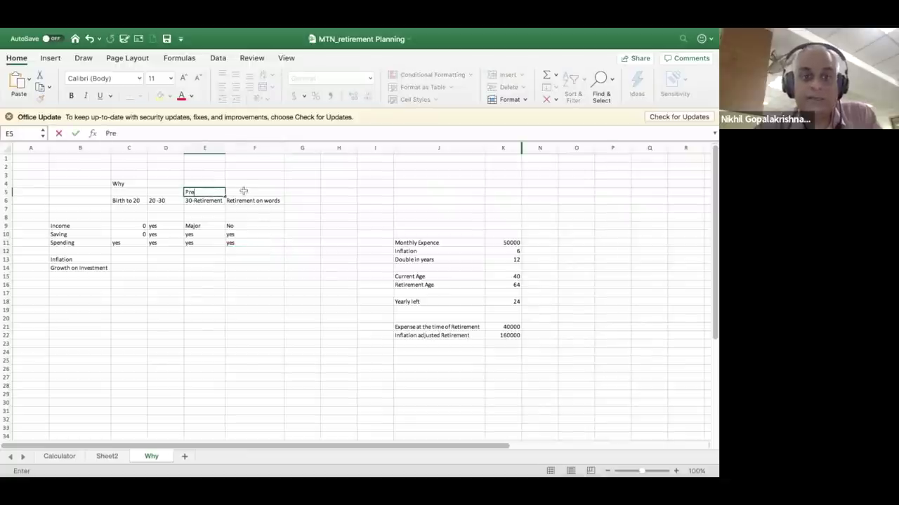
{"action": "left_click", "coordinate": [244, 191]}
{"action": "type", "text": "Pos"}
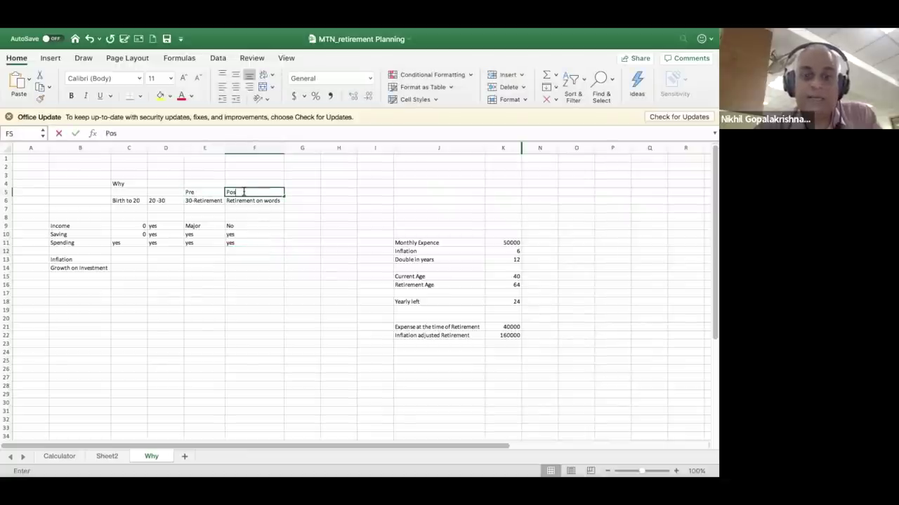
{"action": "type", "text": "t"}
{"action": "left_click", "coordinate": [253, 218]}
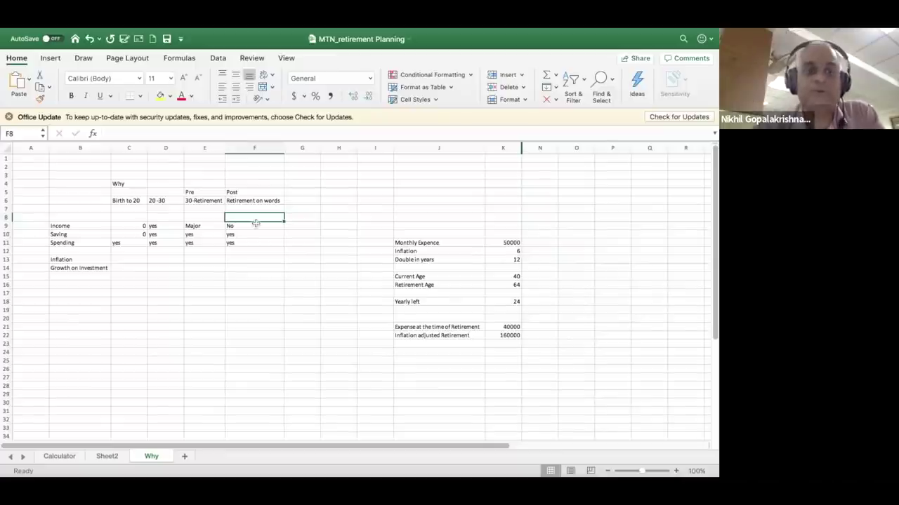
{"action": "left_click", "coordinate": [132, 260]}
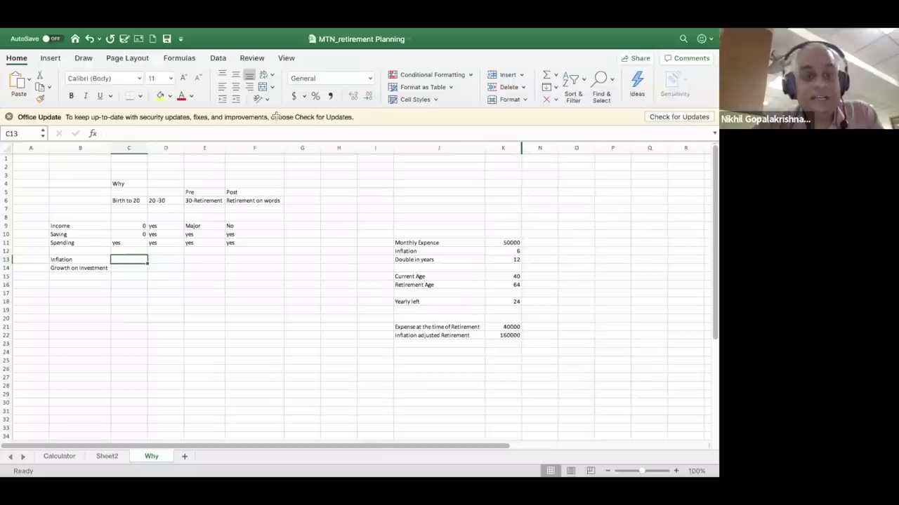
{"action": "left_click", "coordinate": [136, 268]}
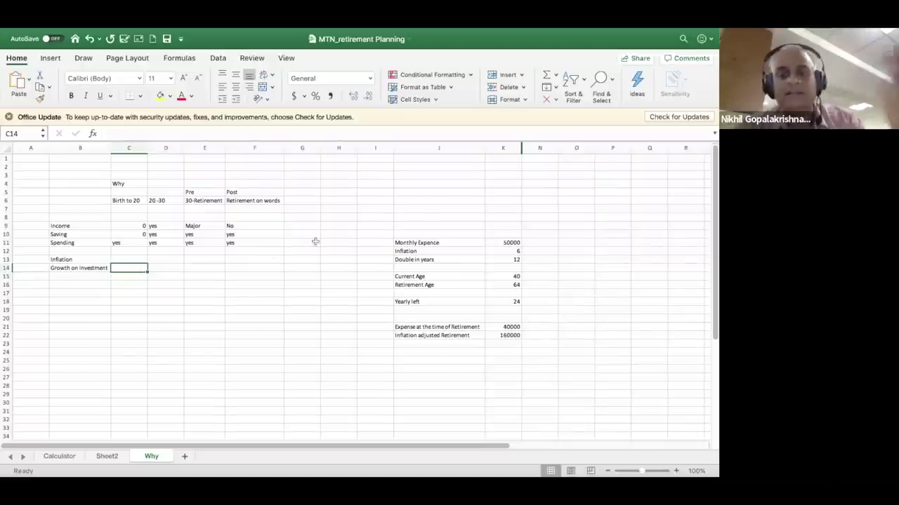
{"action": "left_click", "coordinate": [416, 243]}
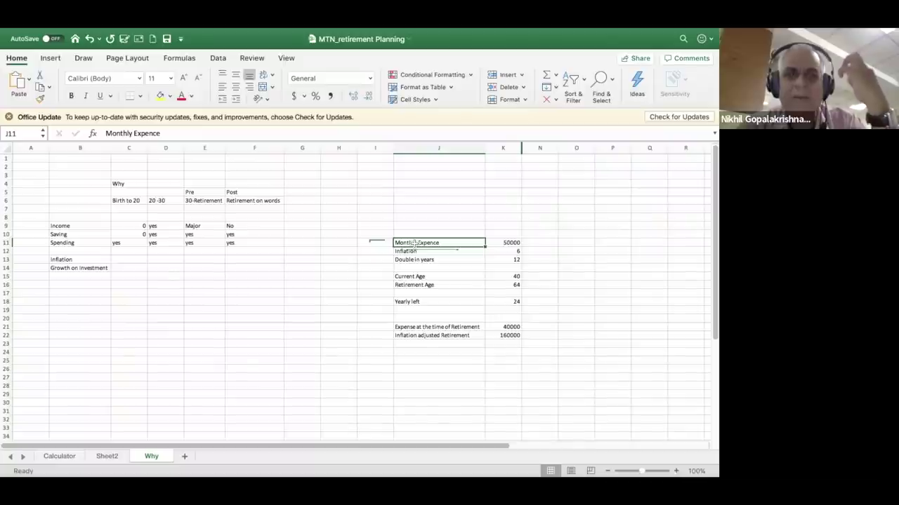
Examine the Monthly Expence, Inflation and Double in years figures, including the formula behind the doubling period.
{"action": "left_click", "coordinate": [517, 243]}
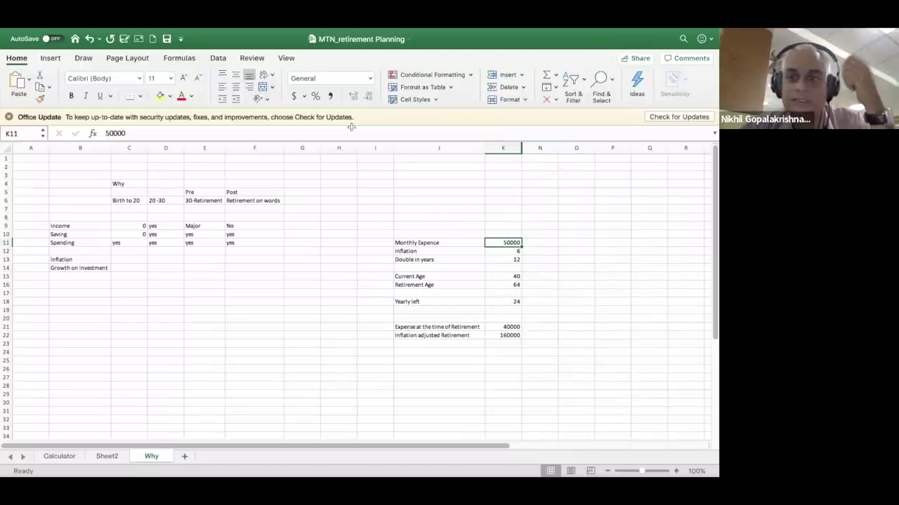
{"action": "left_click", "coordinate": [494, 252]}
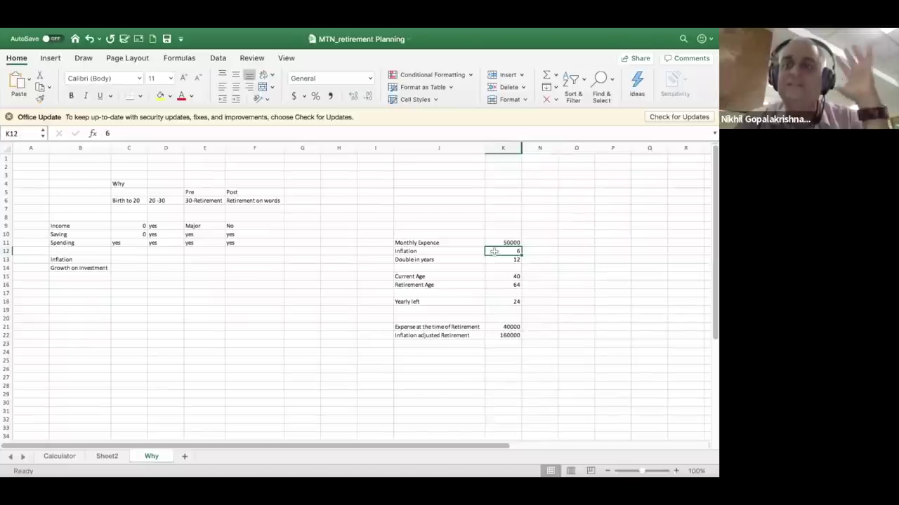
{"action": "left_click", "coordinate": [467, 262]}
{"action": "left_click", "coordinate": [518, 253]}
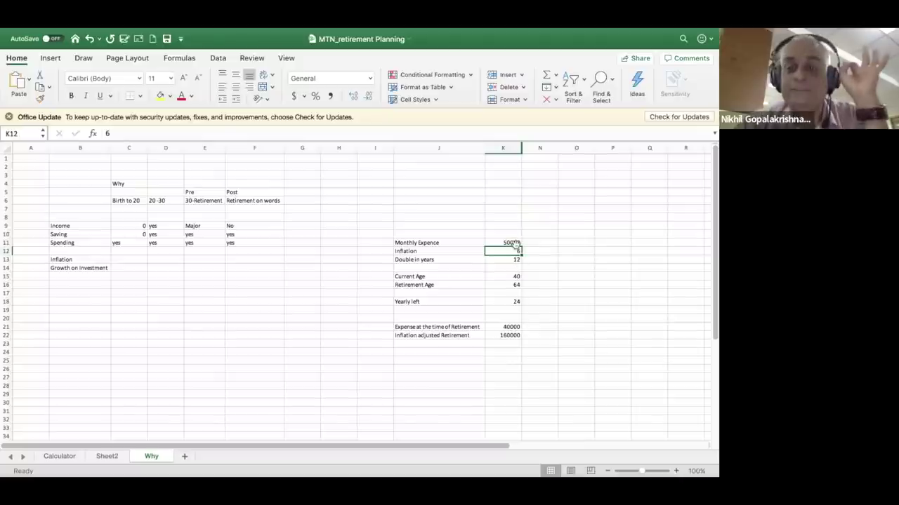
{"action": "left_click", "coordinate": [518, 260]}
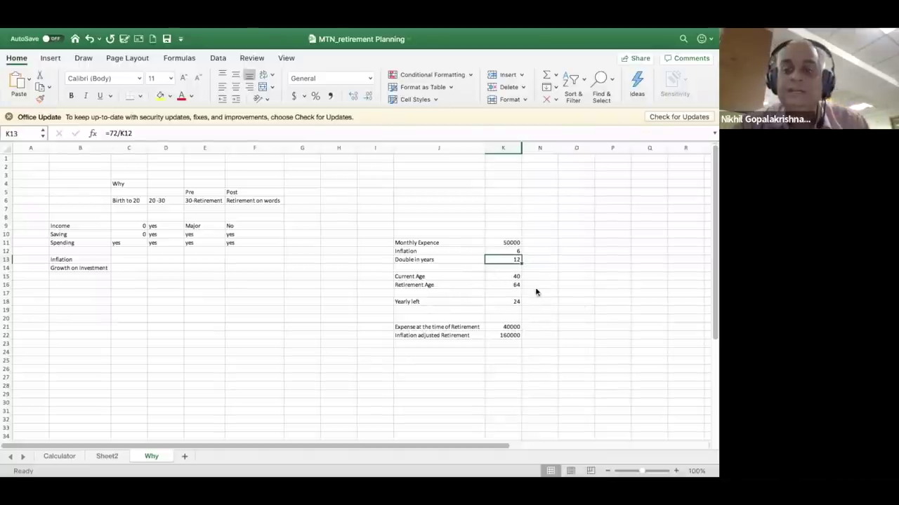
Set the Current Age to 30 and the Retirement Age to 54 in the expense projection.
{"action": "key", "text": "Down"}
{"action": "key", "text": "Down"}
{"action": "key", "text": "Down"}
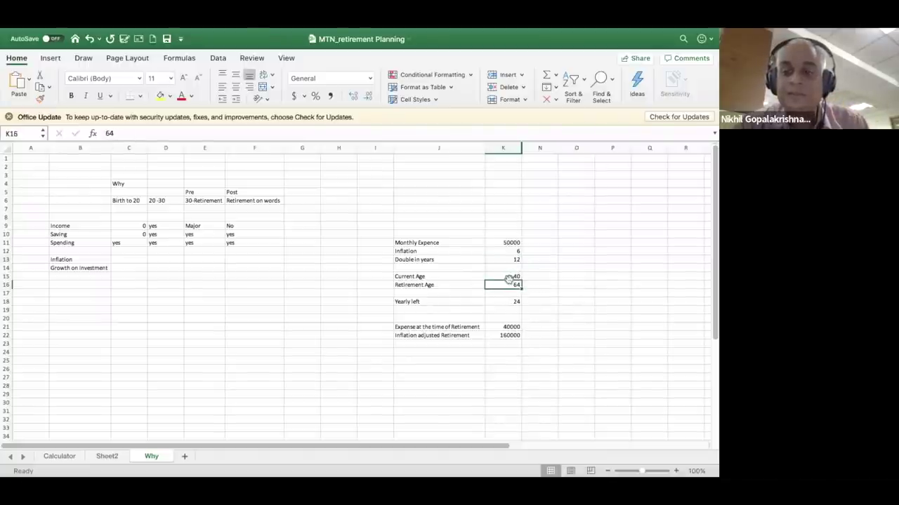
{"action": "left_click", "coordinate": [508, 276]}
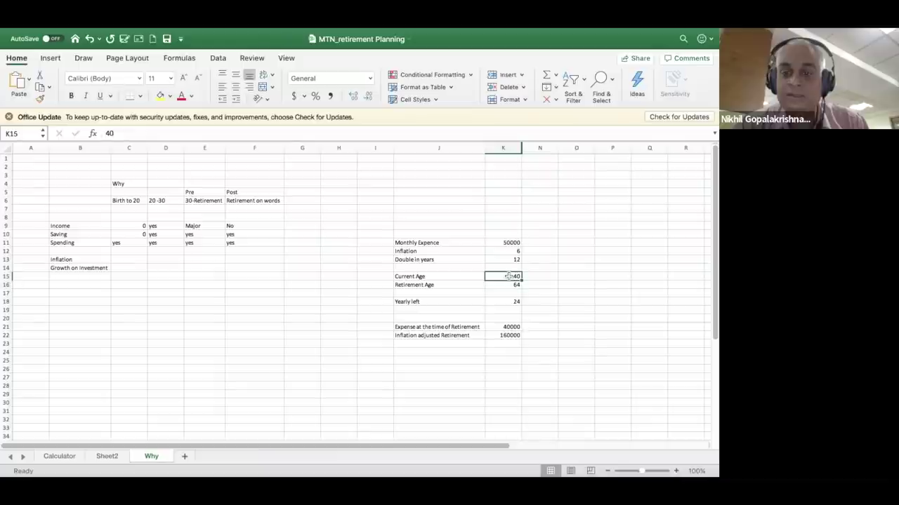
{"action": "type", "text": "30"}
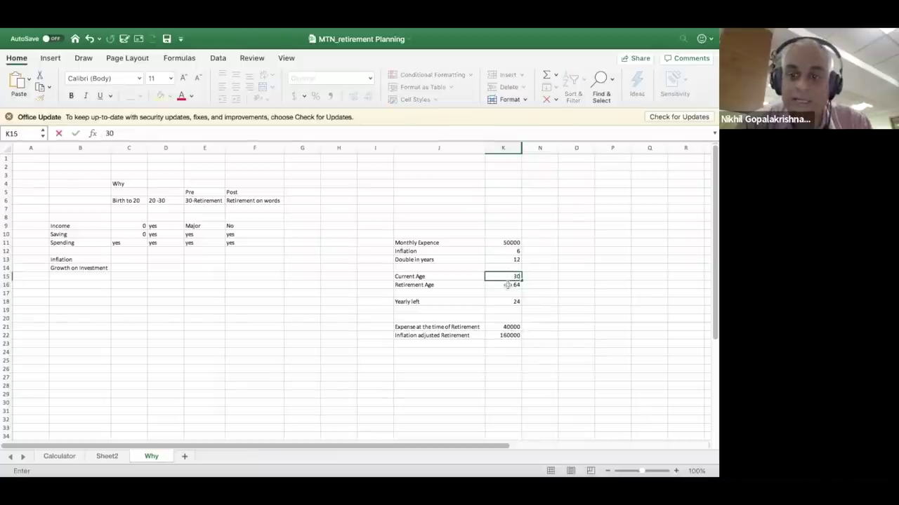
{"action": "key", "text": "Return"}
{"action": "type", "text": "54"}
{"action": "left_click", "coordinate": [497, 302]}
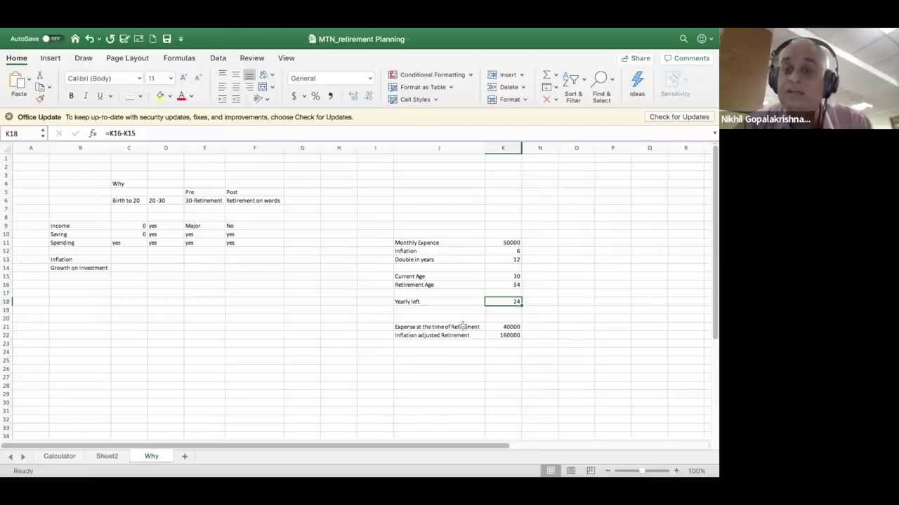
Examine the Monthly Expence value and the formula behind Expense at the time of Retirement.
{"action": "left_click", "coordinate": [511, 242]}
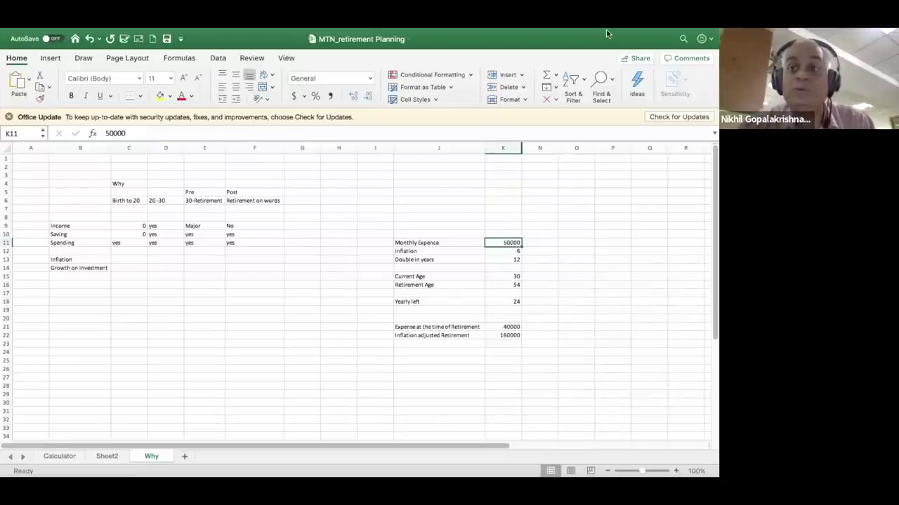
{"action": "mouse_move", "coordinate": [606, 30]}
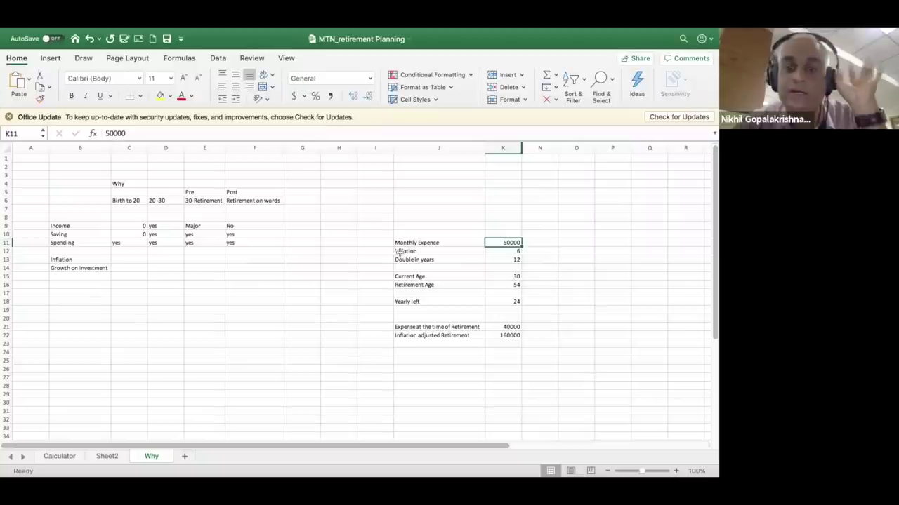
{"action": "left_click", "coordinate": [498, 327]}
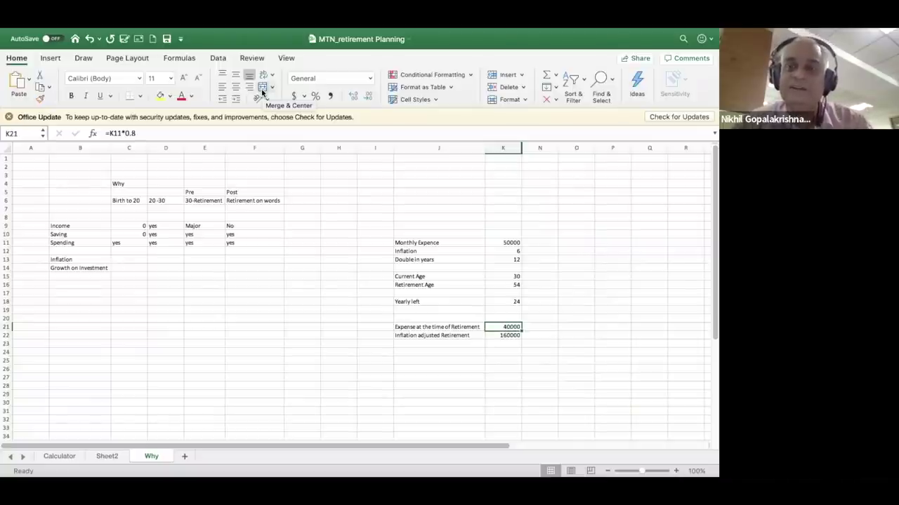
Take the MTN_retirement Planning workbook out of full screen and minimise it to switch to the PowerPoint retirement presentation.
{"action": "mouse_move", "coordinate": [435, 31]}
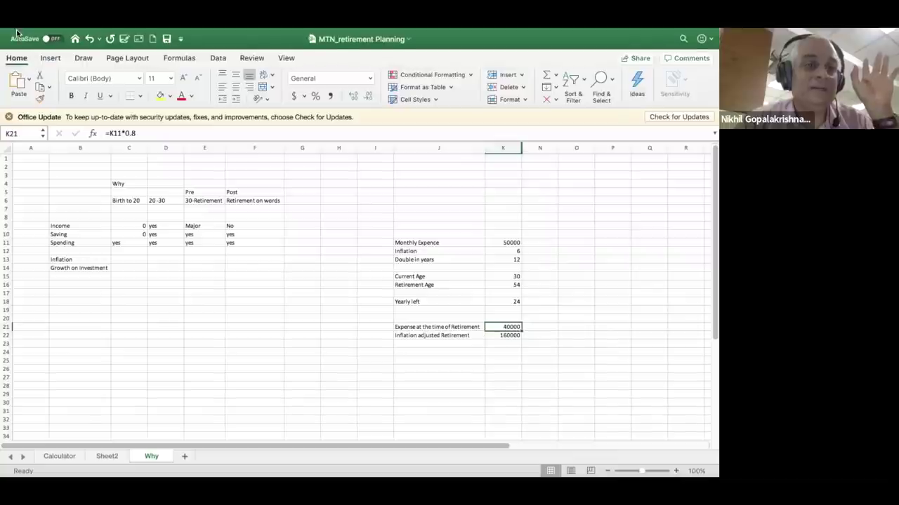
{"action": "mouse_move", "coordinate": [17, 29]}
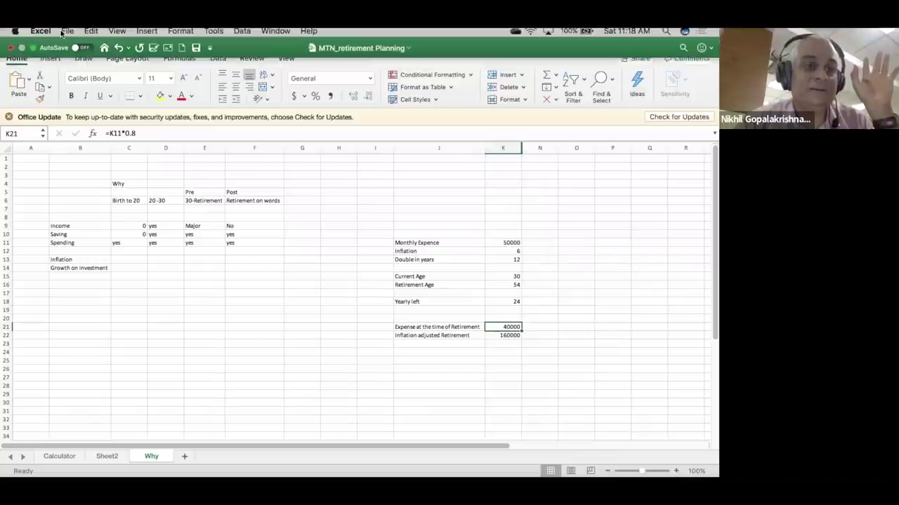
{"action": "left_click", "coordinate": [22, 53]}
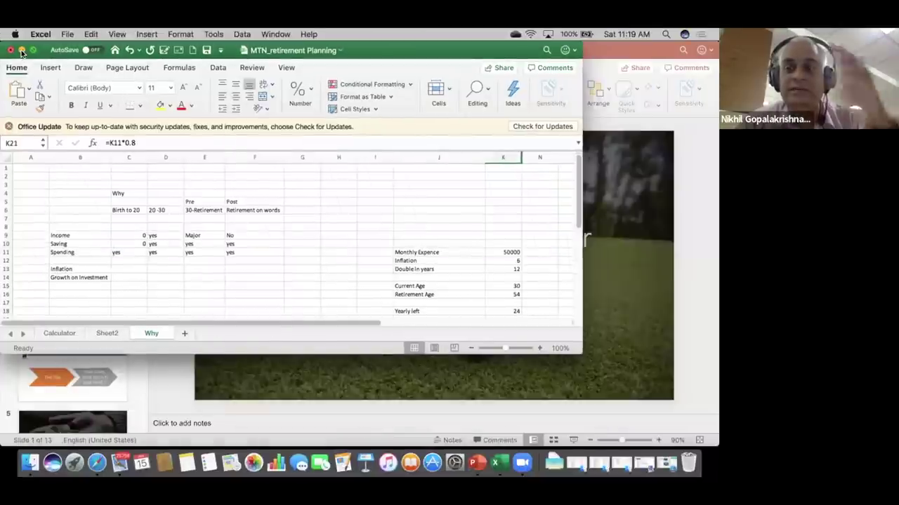
{"action": "left_click", "coordinate": [22, 50]}
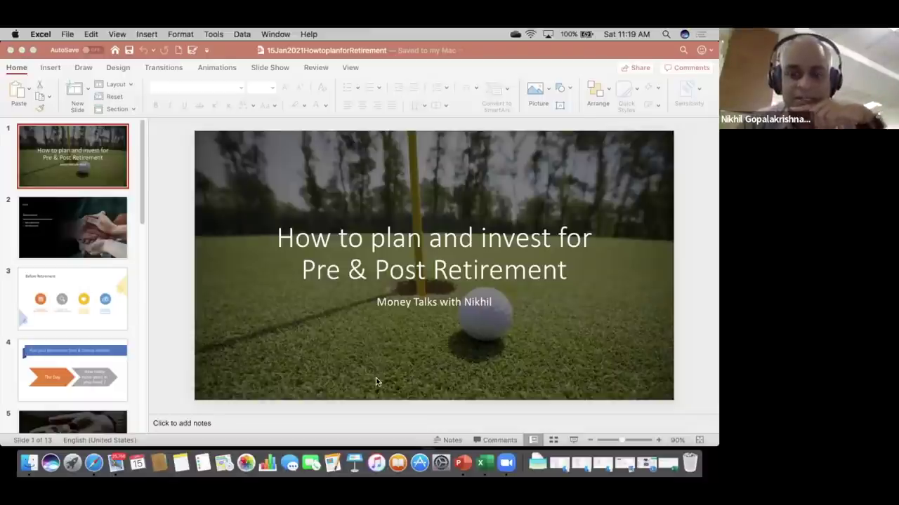
{"action": "left_click", "coordinate": [483, 464]}
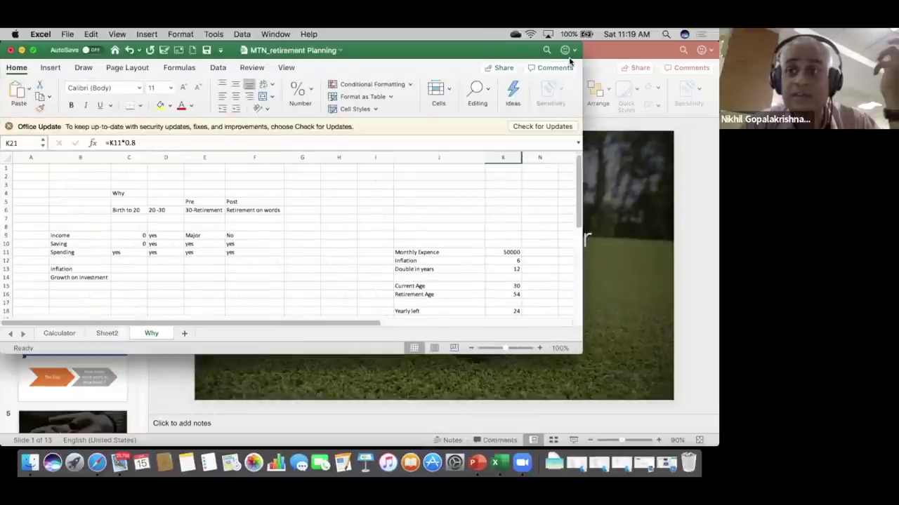
{"action": "double_click", "coordinate": [580, 53]}
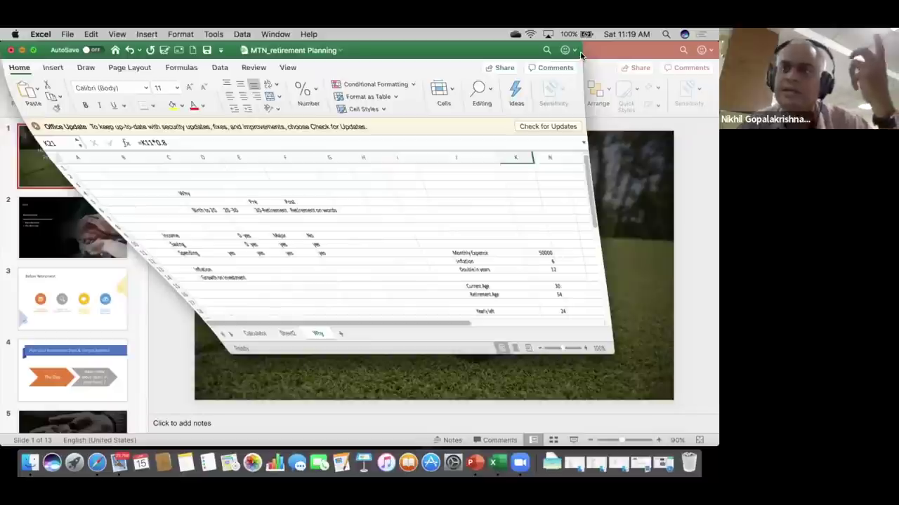